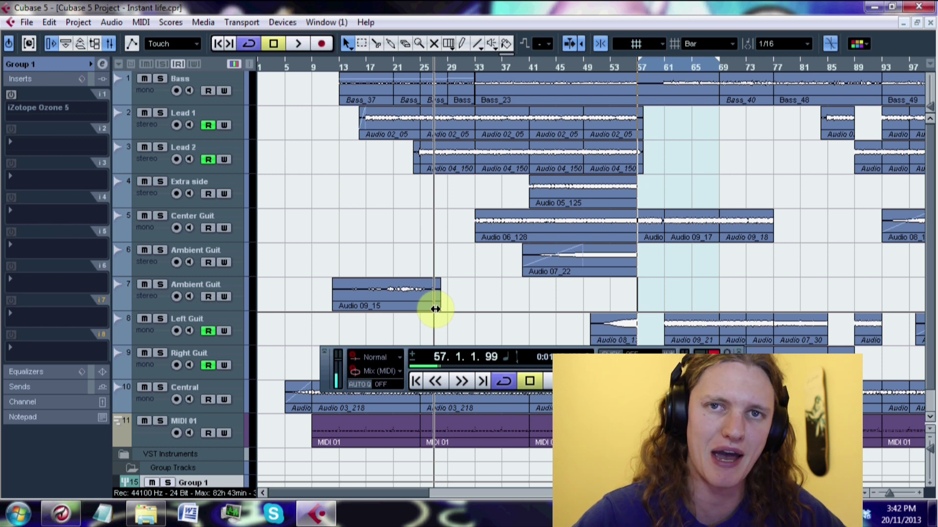
Play the song, then return the playhead to bar 57 and stop.
{"action": "left_click_drag", "start_coordinate": [435, 308], "coordinate": [434, 308]}
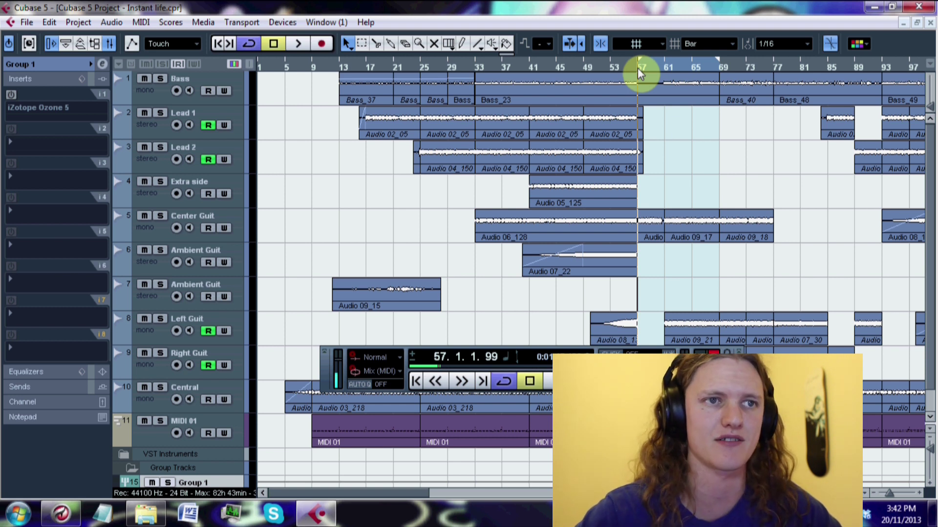
{"action": "key", "text": "space"}
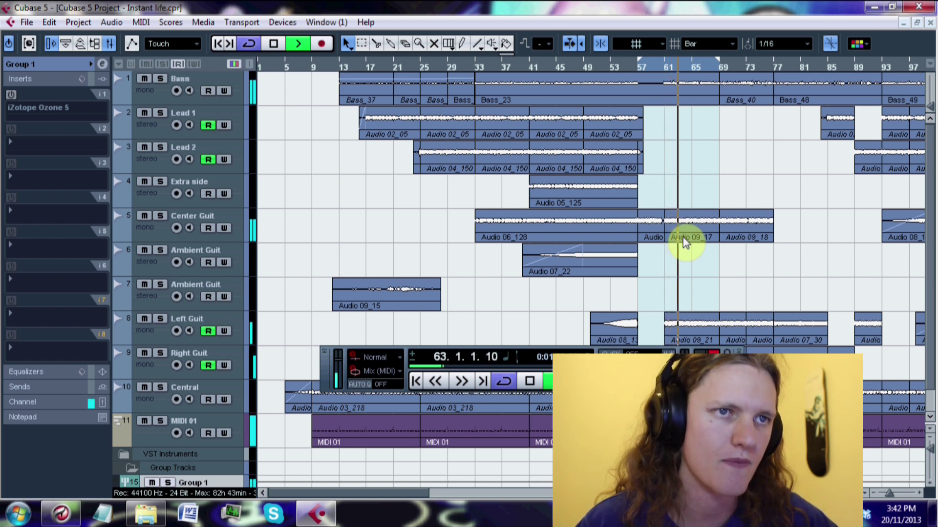
{"action": "left_click", "coordinate": [638, 68]}
{"action": "key", "text": "space"}
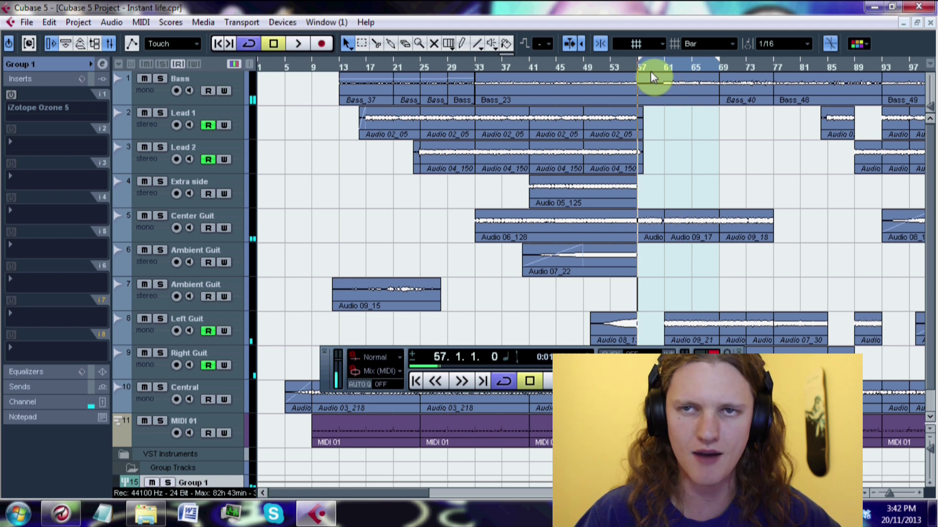
Mute the Bass track and play from bar 57 to hear the mix without it.
{"action": "left_click", "coordinate": [144, 78]}
{"action": "key", "text": "space"}
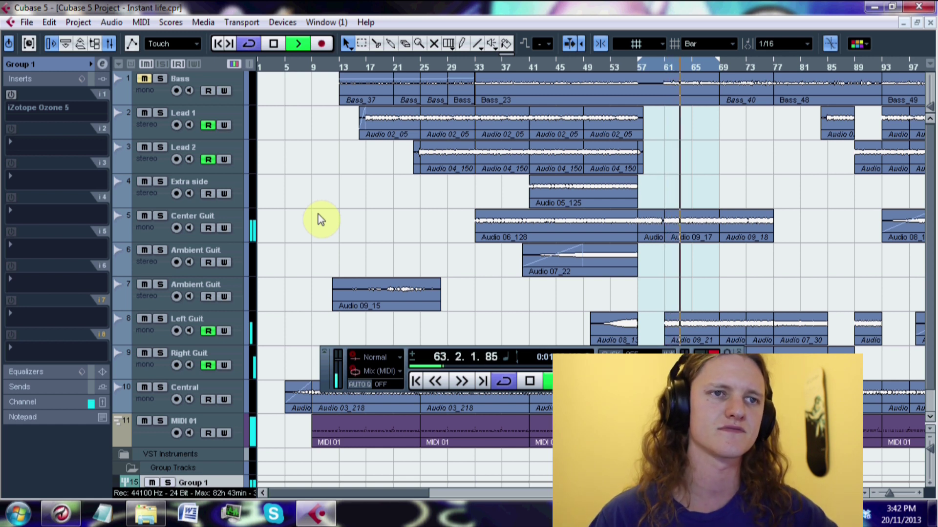
{"action": "key", "text": "space"}
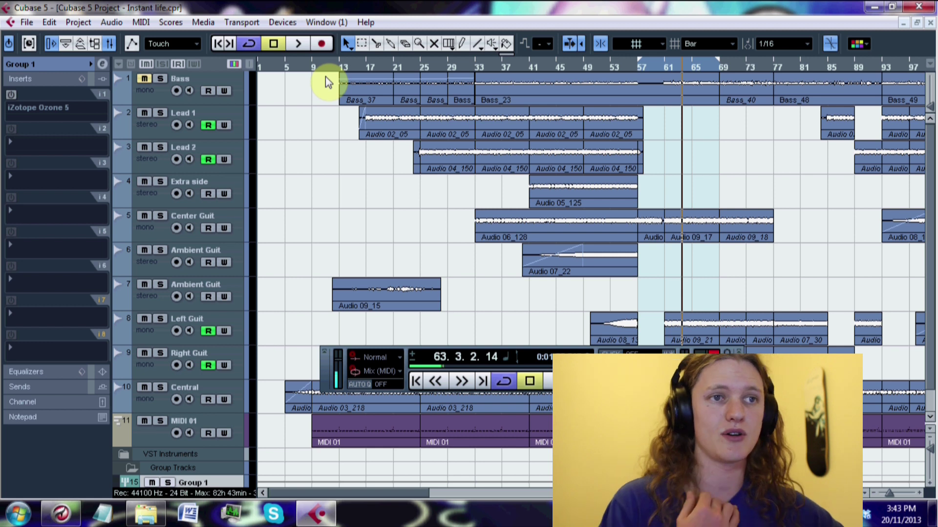
Select and solo the Bass track, showing its EQ bands at 140.1 Hz, 265.5 Hz, 2678 Hz and 12000 Hz.
{"action": "left_click", "coordinate": [160, 91]}
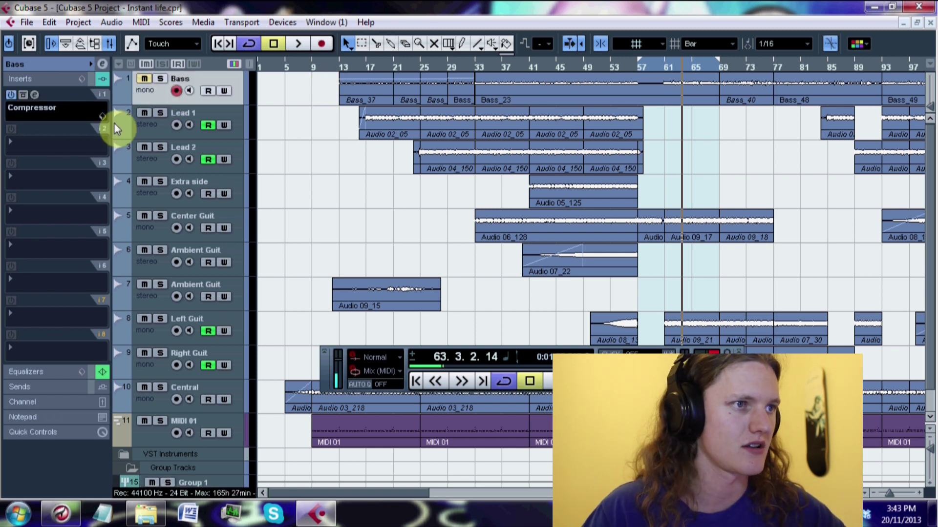
{"action": "left_click", "coordinate": [153, 79]}
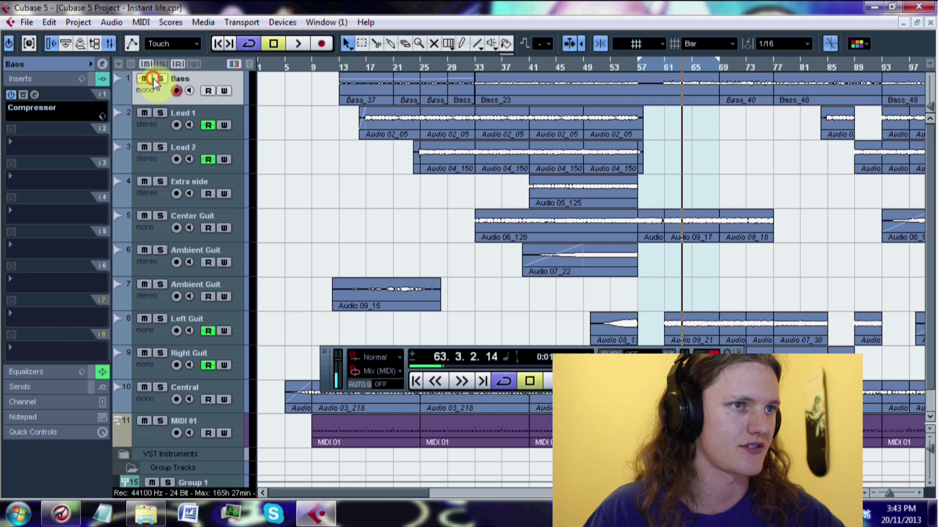
{"action": "left_click", "coordinate": [49, 376]}
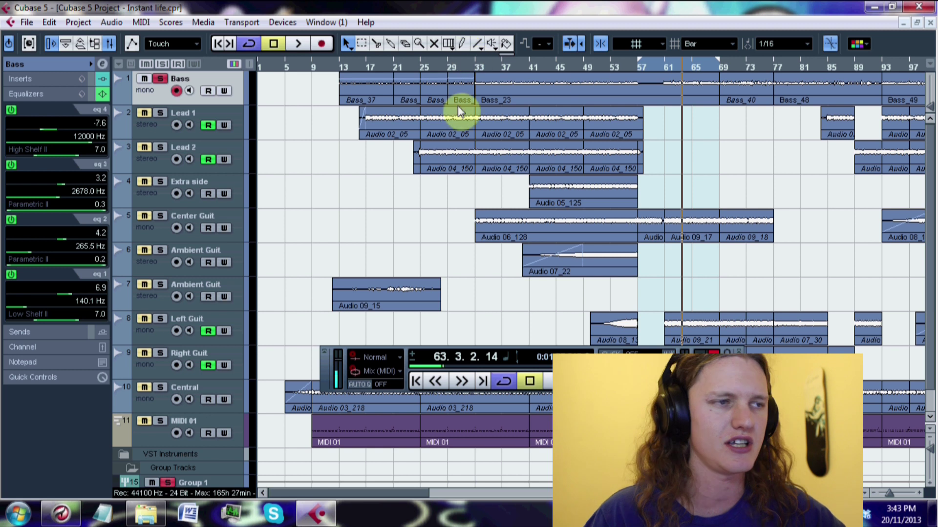
Briefly play the soloed bass, then unsolo and unmute it to hear it in the full mix.
{"action": "key", "text": "space"}
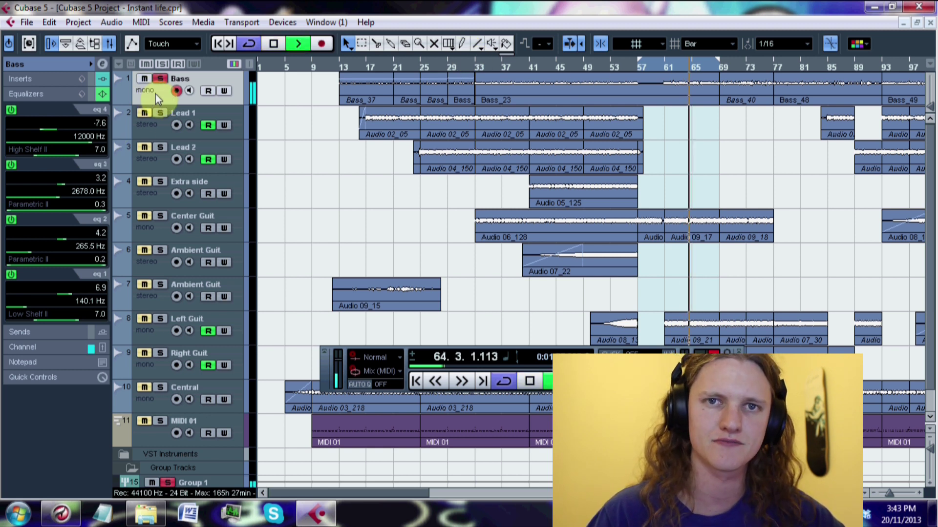
{"action": "key", "text": "space"}
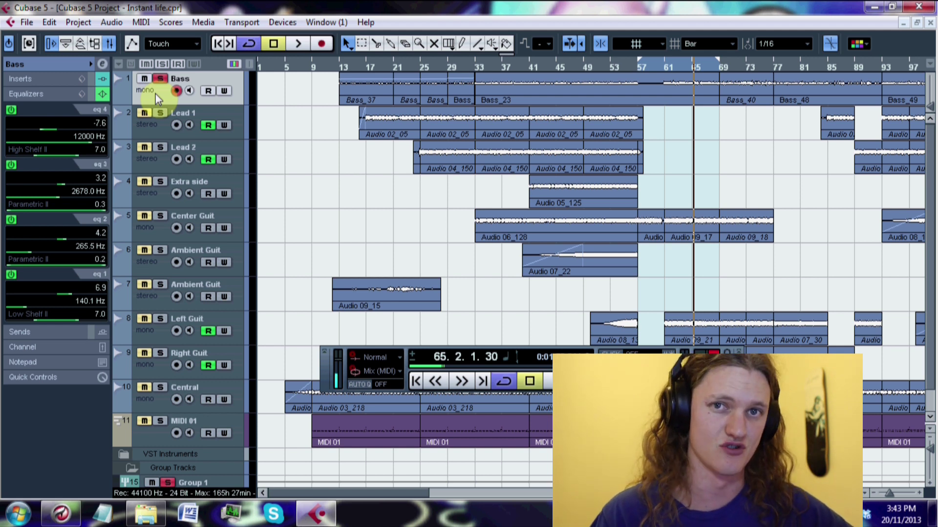
{"action": "left_click", "coordinate": [164, 80]}
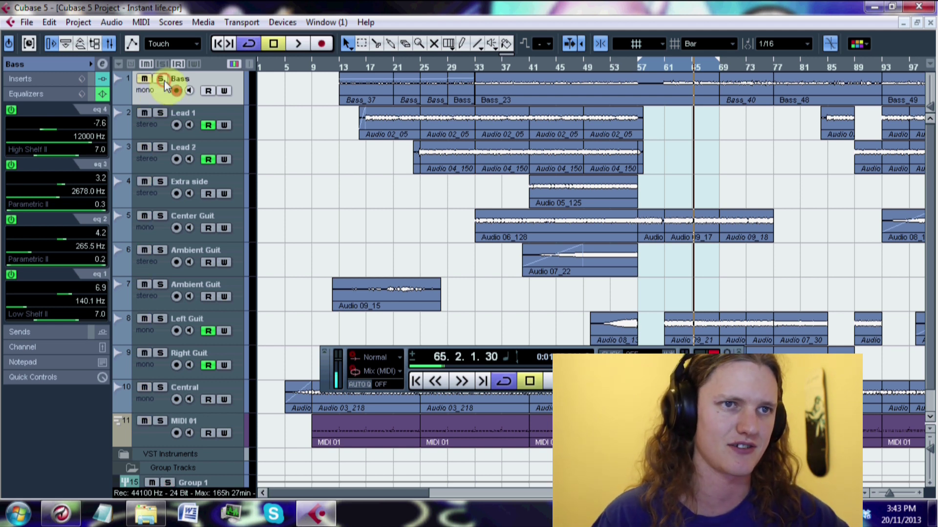
{"action": "key", "text": "space"}
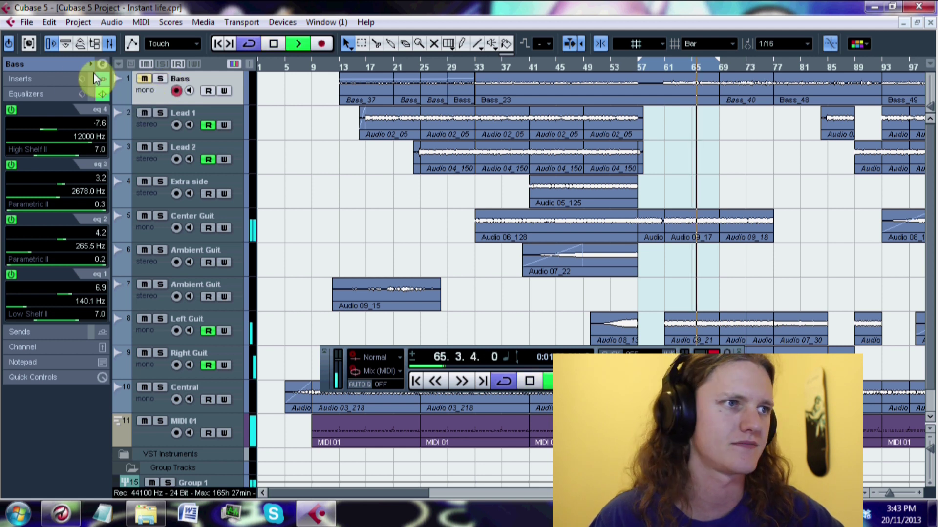
{"action": "left_click", "coordinate": [144, 79]}
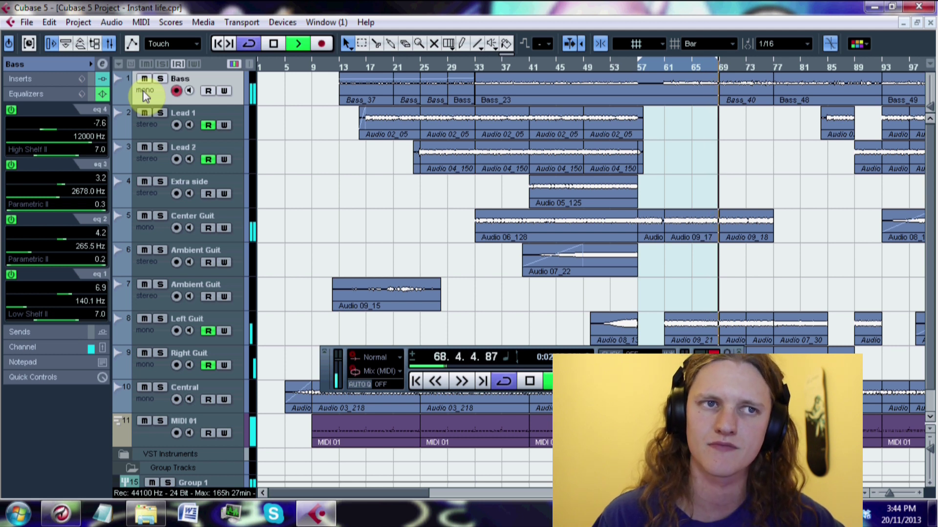
{"action": "key", "text": "space"}
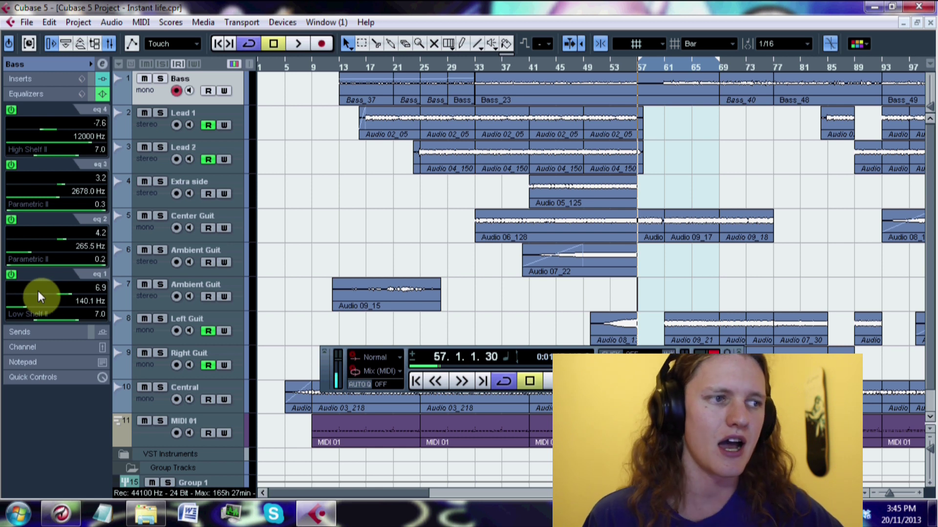
Show the Bass inserts and open the Compressor: threshold -34.1, ratio 3.08, make-up 19.1, release 500.
{"action": "left_click", "coordinate": [51, 79]}
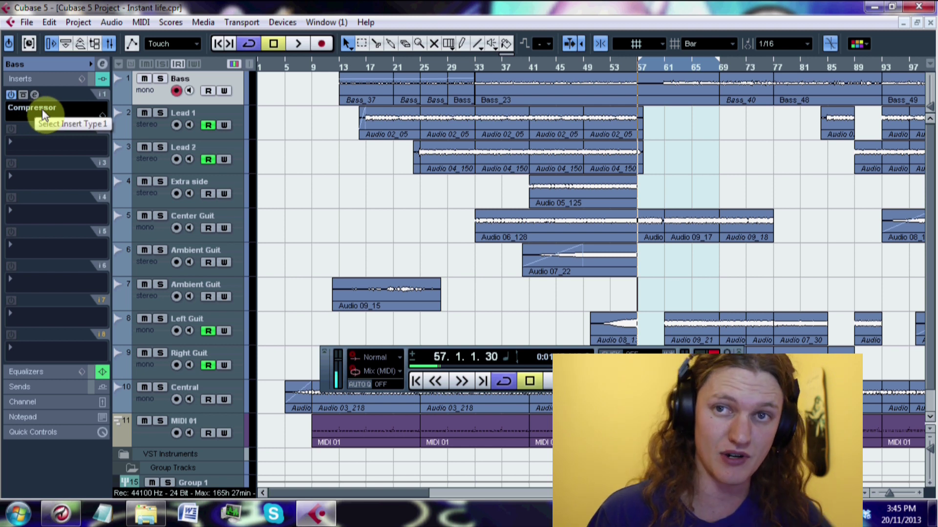
{"action": "left_click", "coordinate": [35, 94]}
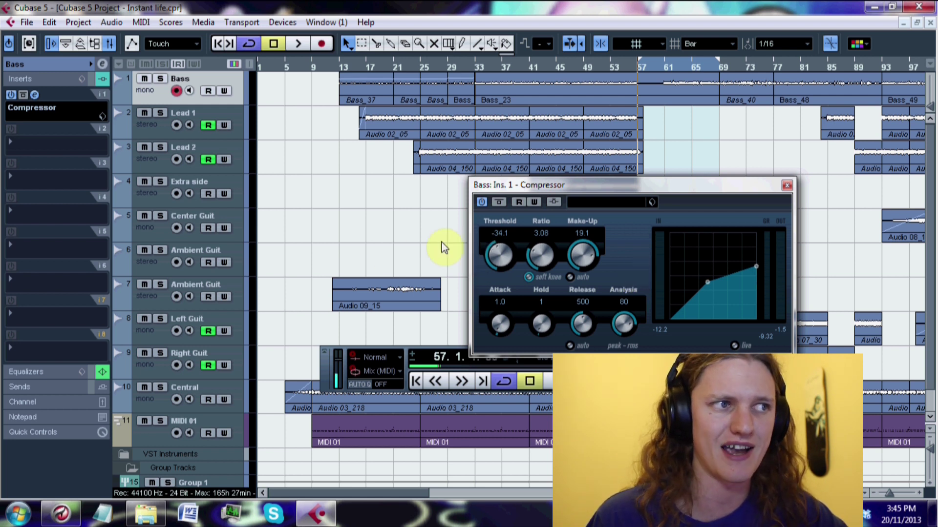
Solo the Bass, play its compressed sound from bar 61, stop, then restart from bar 13.
{"action": "left_click", "coordinate": [160, 78]}
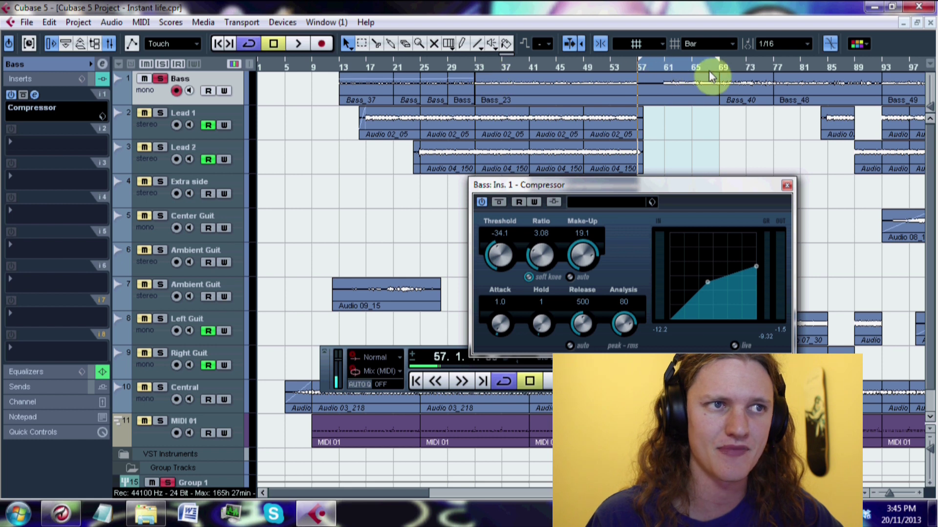
{"action": "left_click", "coordinate": [666, 66]}
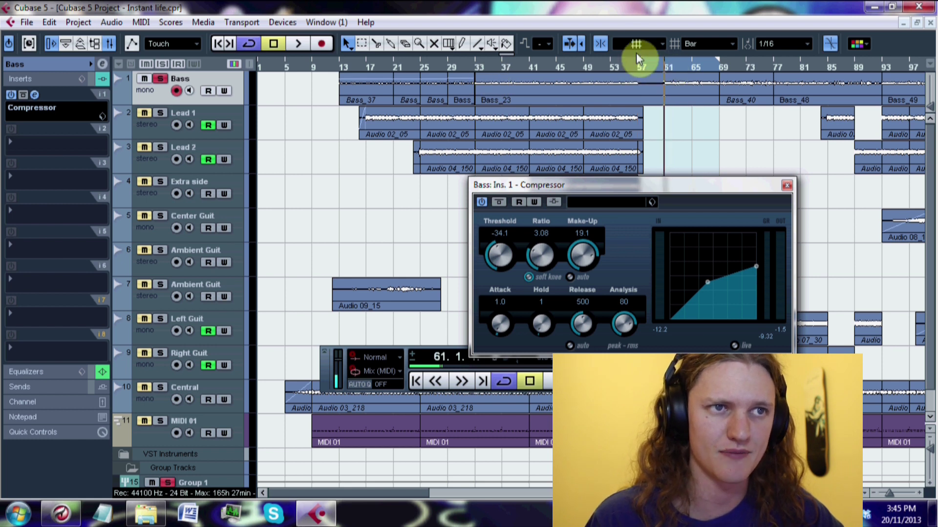
{"action": "left_click", "coordinate": [661, 69], "text": "ctrl"}
{"action": "key", "text": "space"}
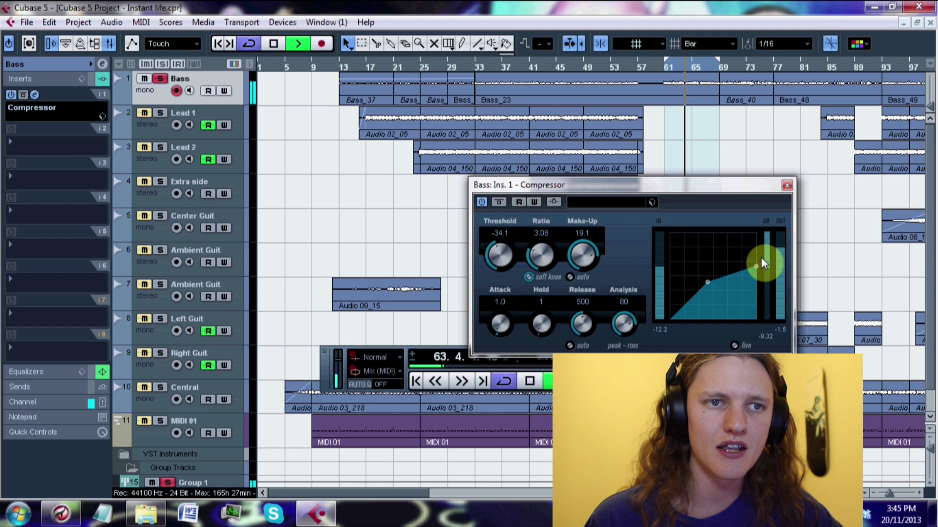
{"action": "key", "text": "space"}
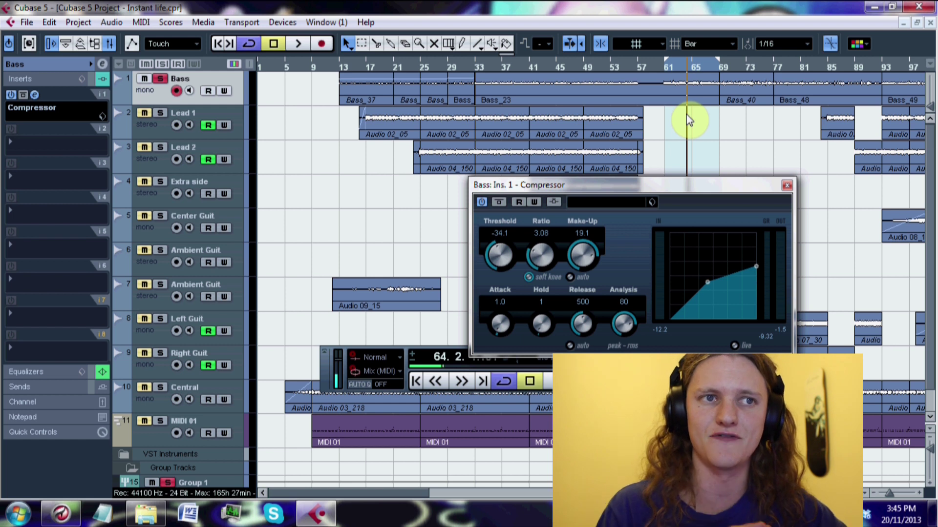
{"action": "left_click", "coordinate": [340, 73]}
{"action": "key", "text": "space"}
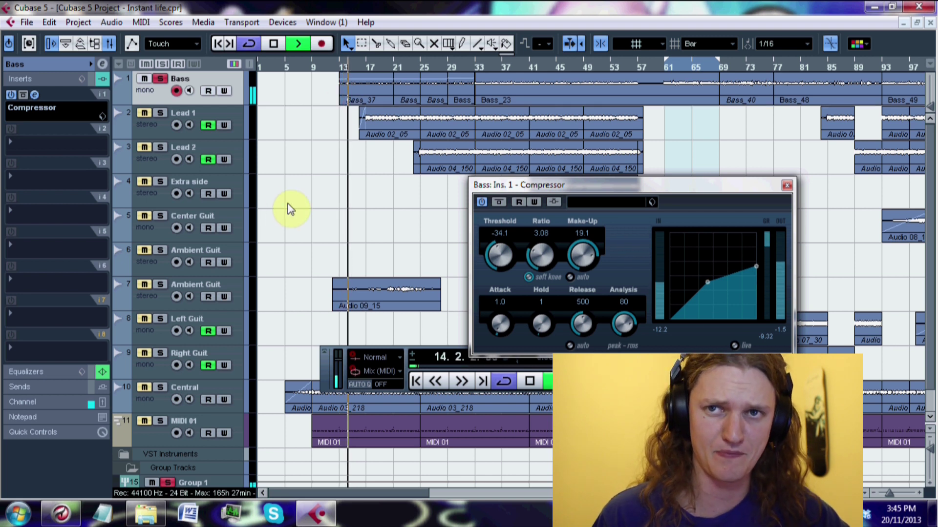
Bypass the Bass track's Insert 1 Compressor to compare the uncompressed bass.
{"action": "left_click", "coordinate": [11, 95]}
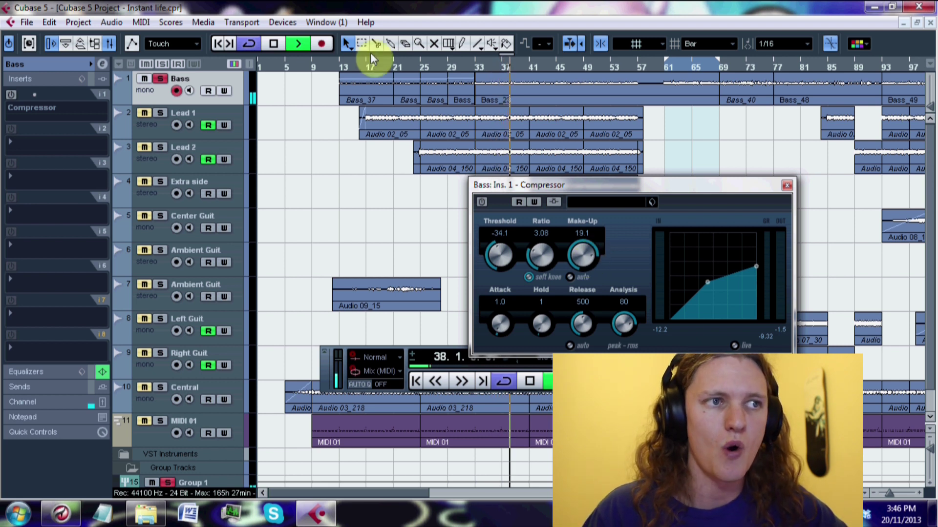
Jump back to bar 13, re-enable the Bass Compressor, then stop playback.
{"action": "left_click", "coordinate": [339, 67]}
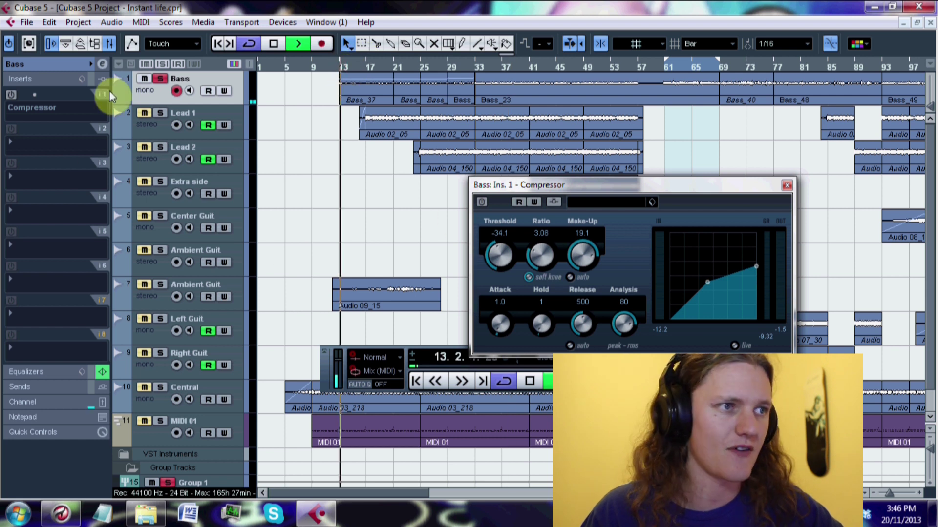
{"action": "left_click", "coordinate": [12, 95]}
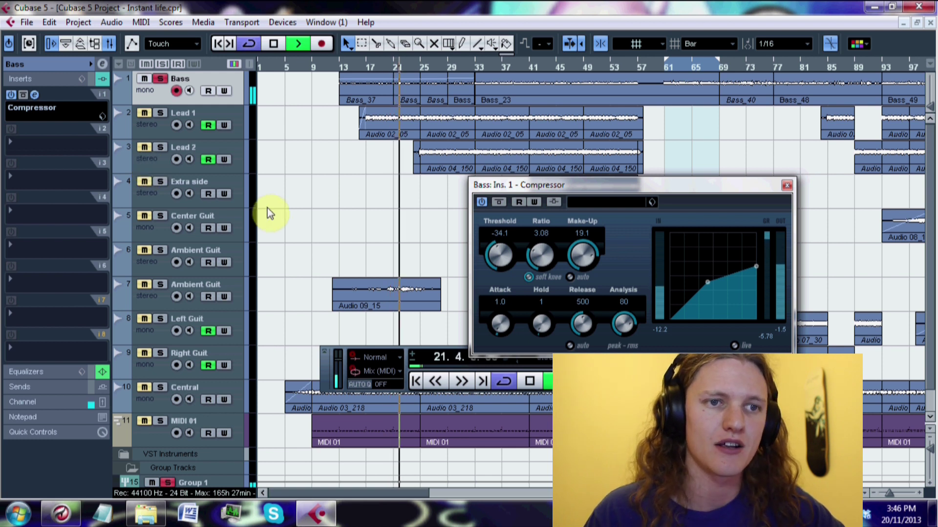
{"action": "key", "text": "space"}
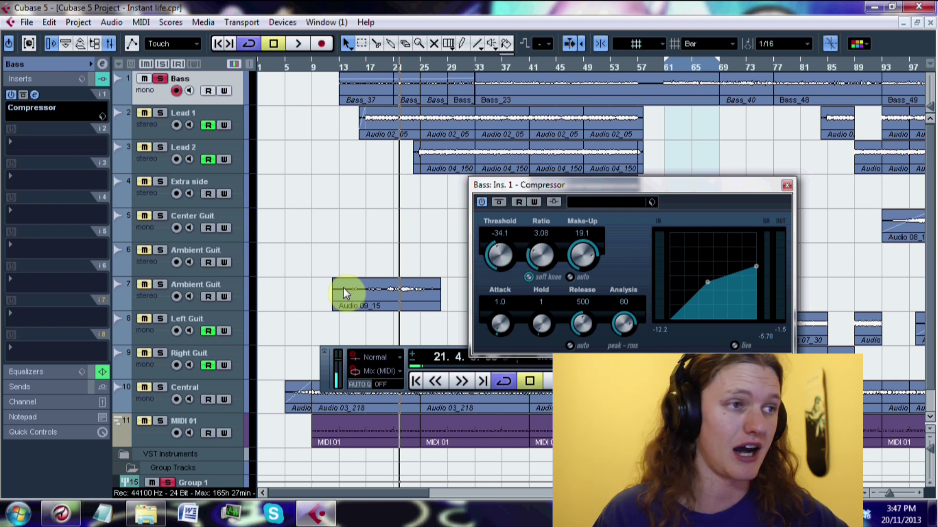
Load AmpSimulator from Distortion onto Bass Insert 2 with the Bassamp California preset.
{"action": "left_click", "coordinate": [14, 144]}
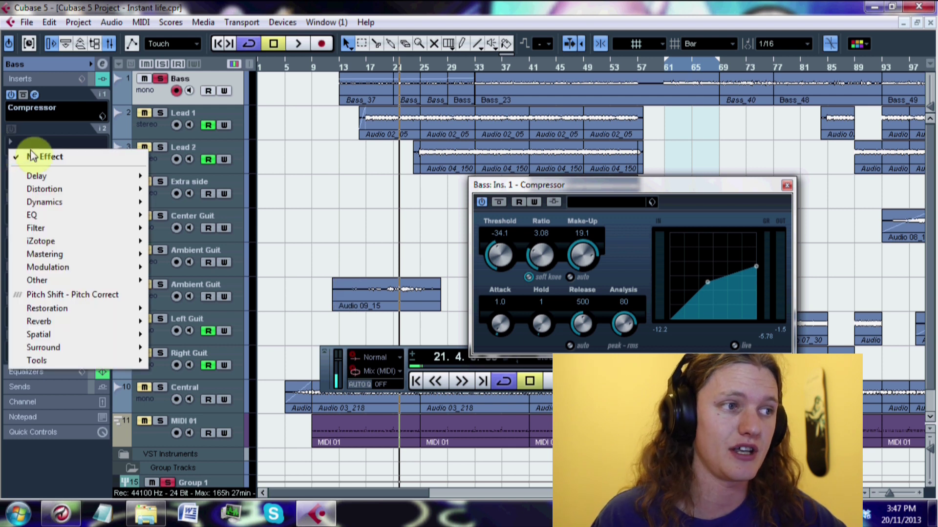
{"action": "mouse_move", "coordinate": [70, 198]}
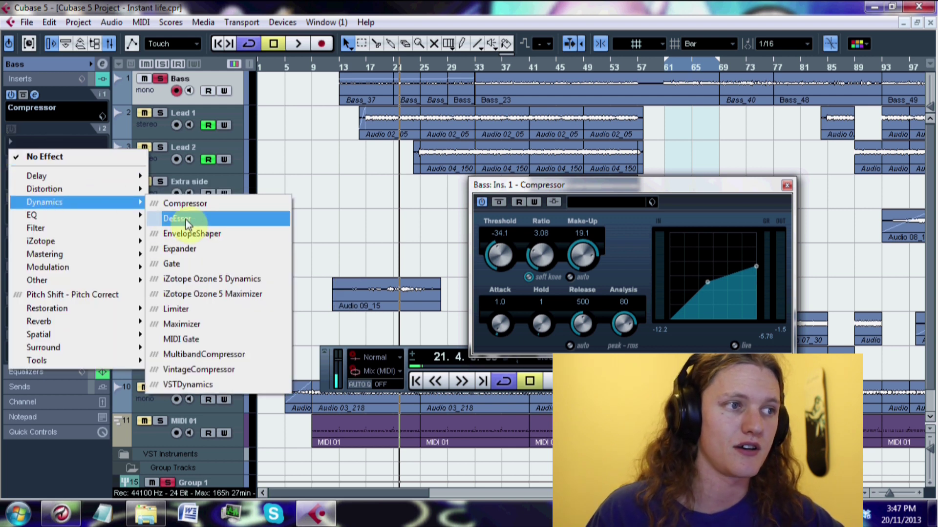
{"action": "mouse_move", "coordinate": [116, 189]}
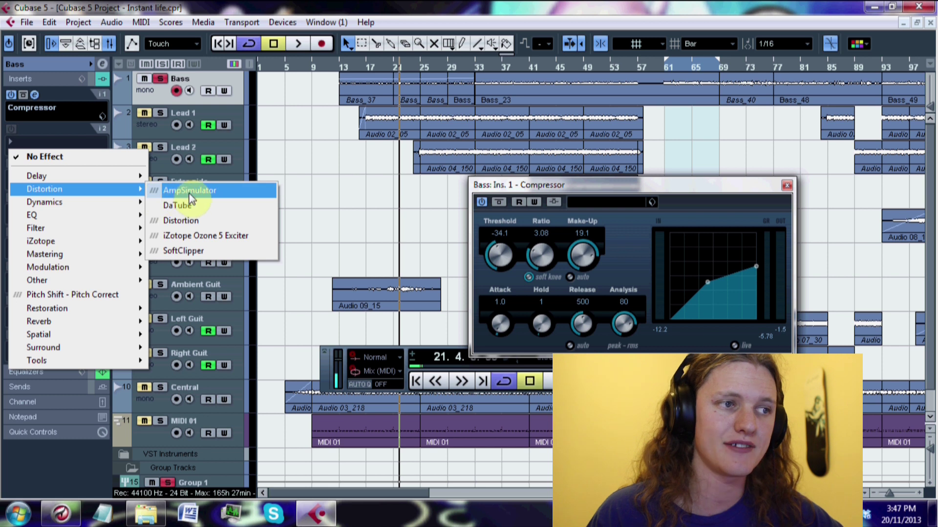
{"action": "left_click", "coordinate": [190, 191]}
{"action": "left_click", "coordinate": [364, 205]}
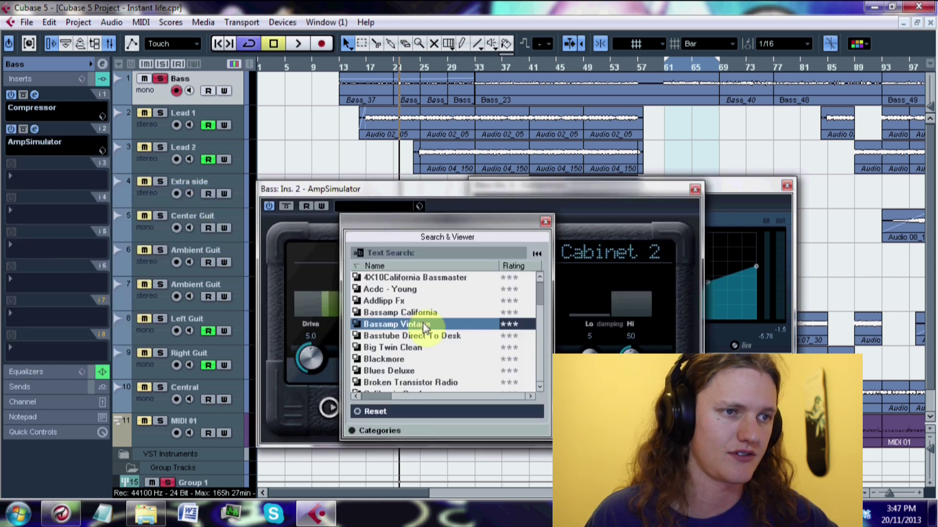
{"action": "double_click", "coordinate": [420, 314]}
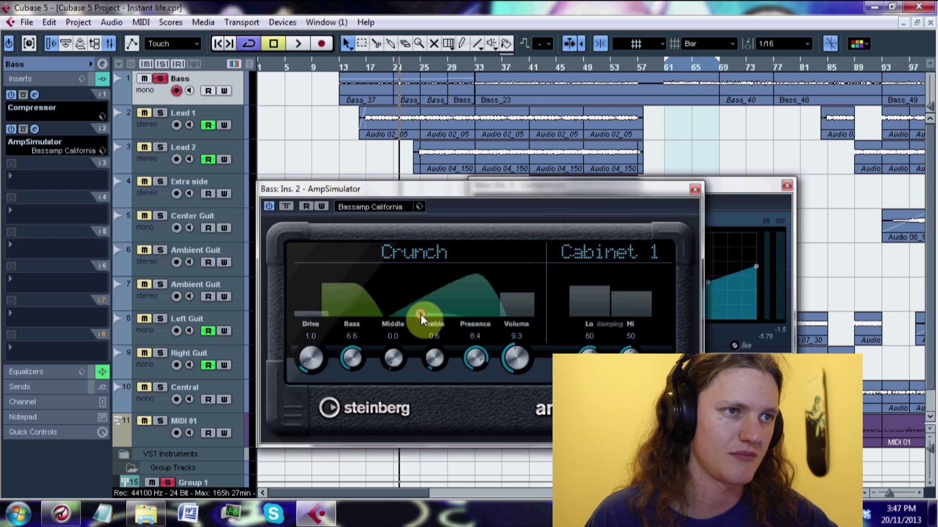
Play the bass from bar 13, skip to bar 33, and A/B the amp simulator bypass.
{"action": "left_click", "coordinate": [341, 69]}
{"action": "key", "text": "space"}
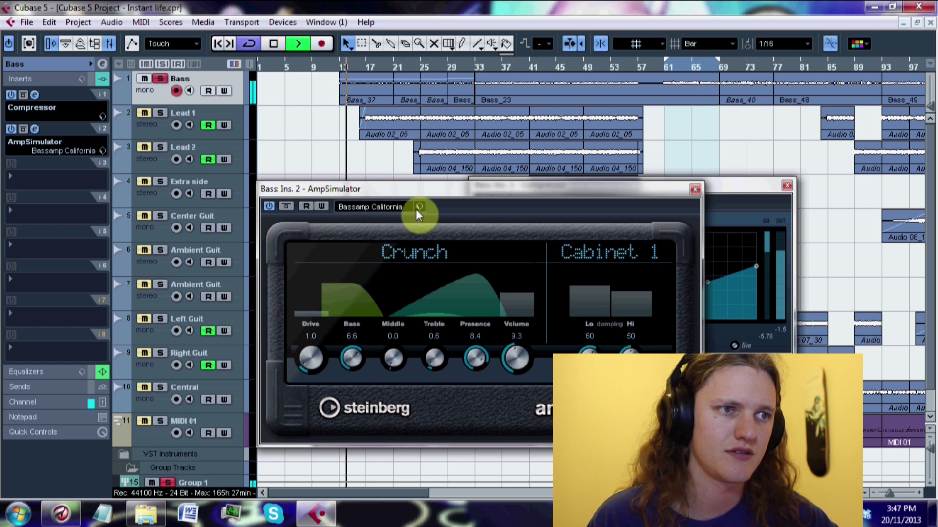
{"action": "left_click", "coordinate": [476, 66]}
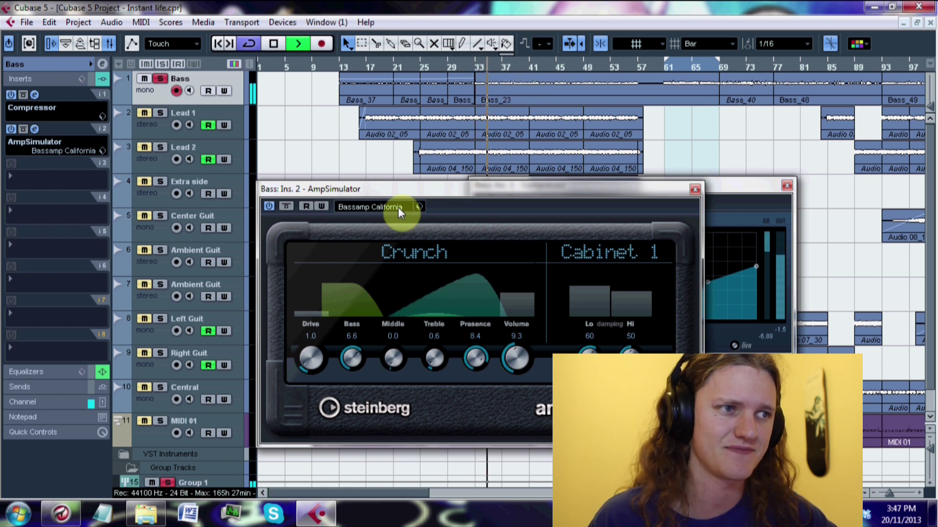
{"action": "left_click", "coordinate": [10, 128]}
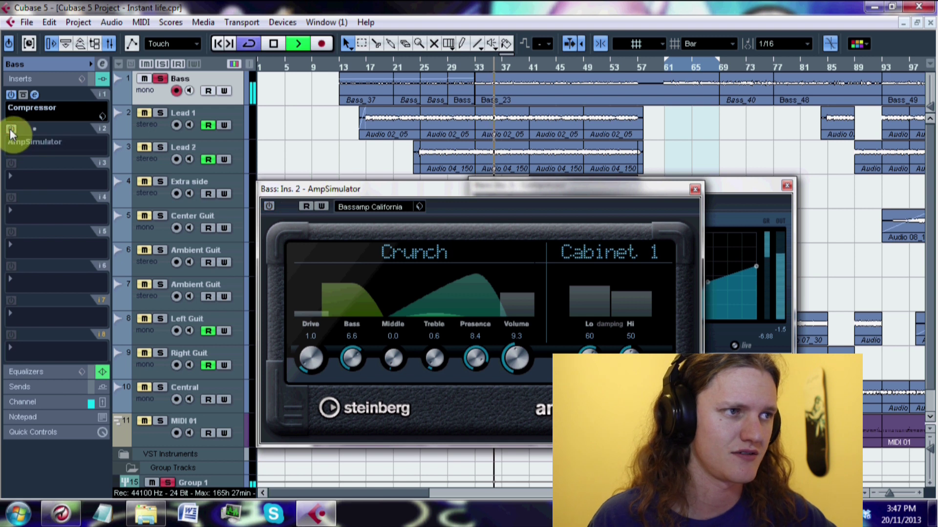
{"action": "left_click", "coordinate": [11, 129]}
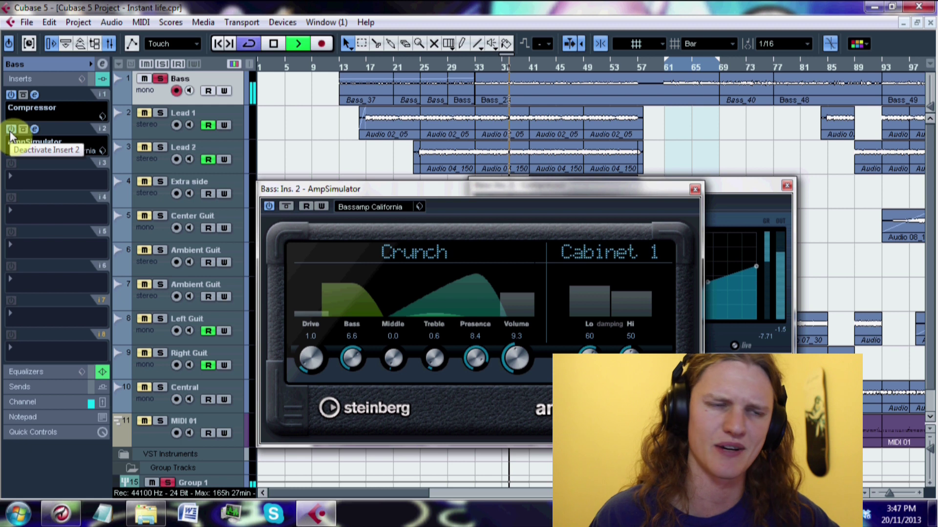
Switch the AmpSimulator to the Bassamp Vintage preset and unsolo the Bass track.
{"action": "left_click", "coordinate": [347, 205]}
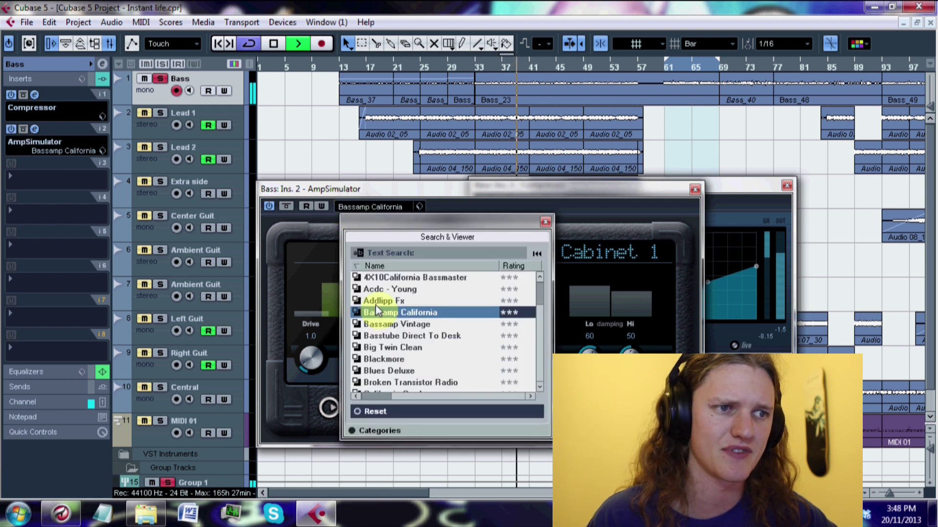
{"action": "double_click", "coordinate": [396, 328]}
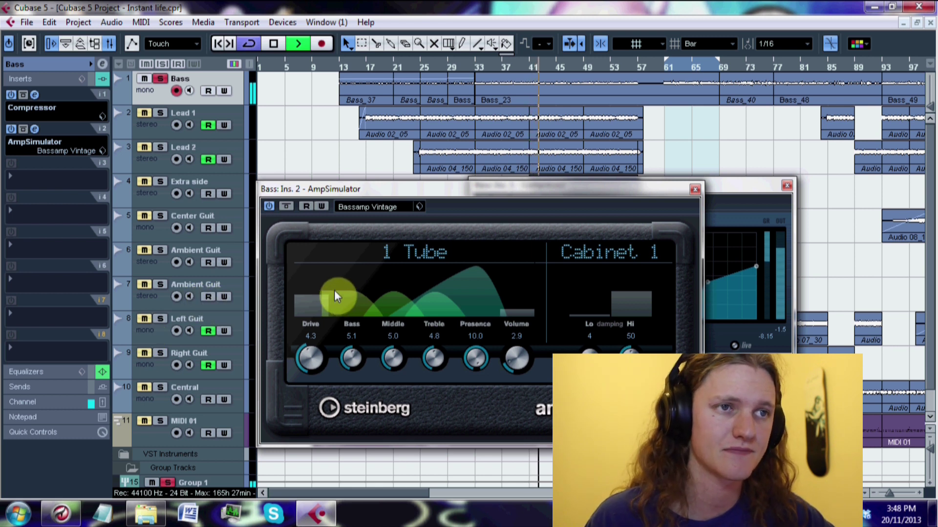
{"action": "left_click", "coordinate": [160, 78]}
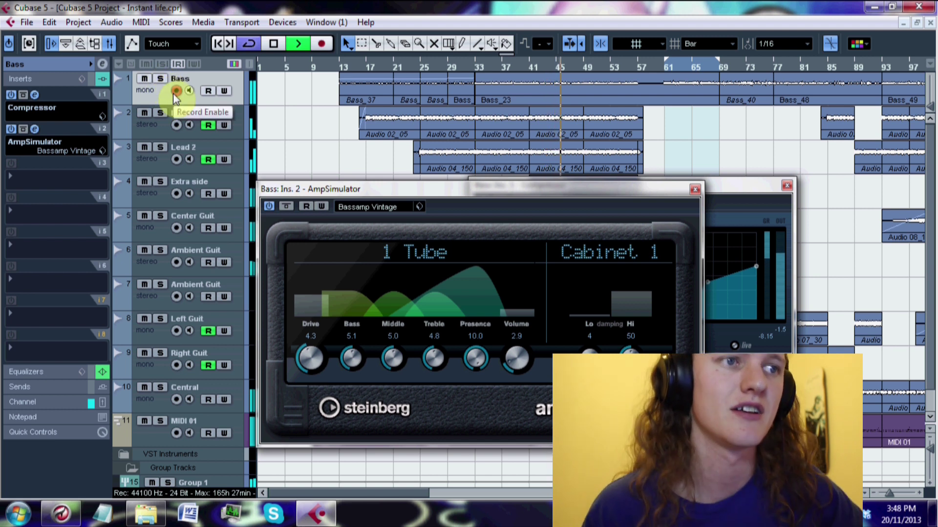
Stop, replay the full mix briefly, then close the AmpSimulator and Compressor windows.
{"action": "key", "text": "space"}
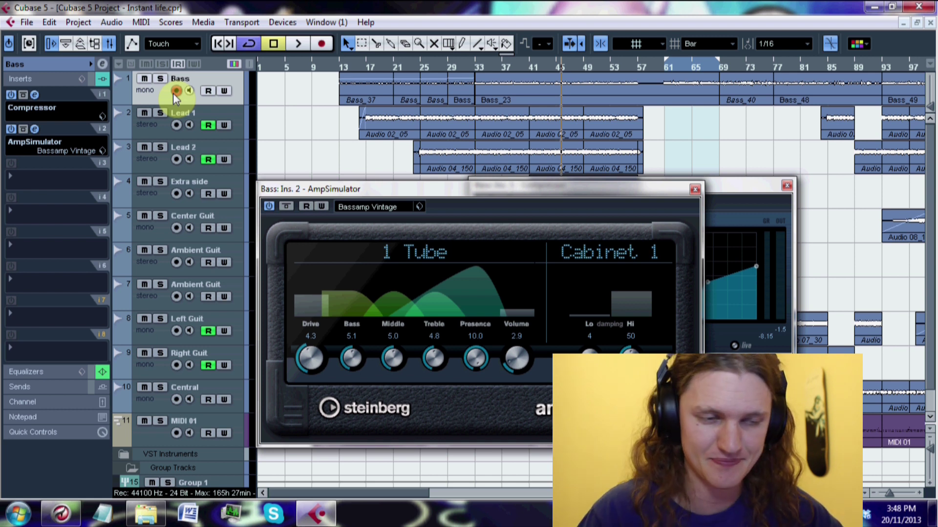
{"action": "key", "text": "space"}
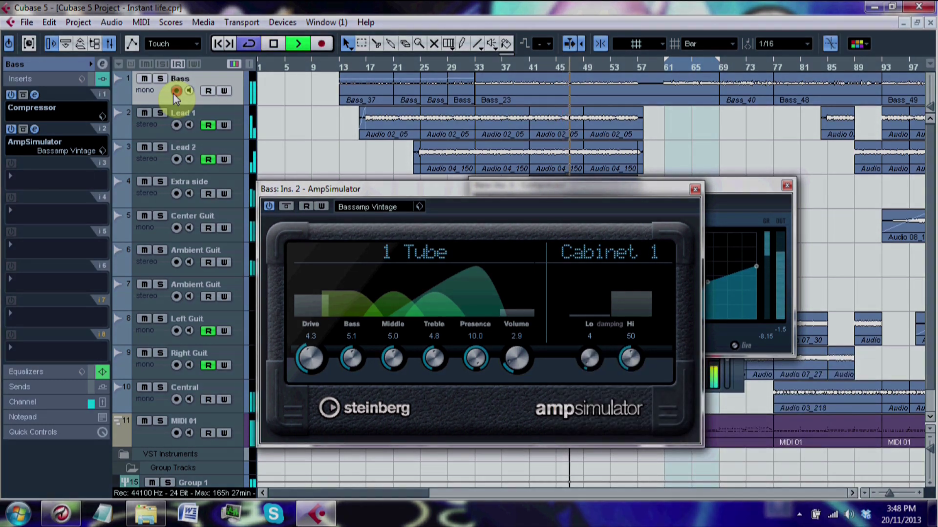
{"action": "key", "text": "space"}
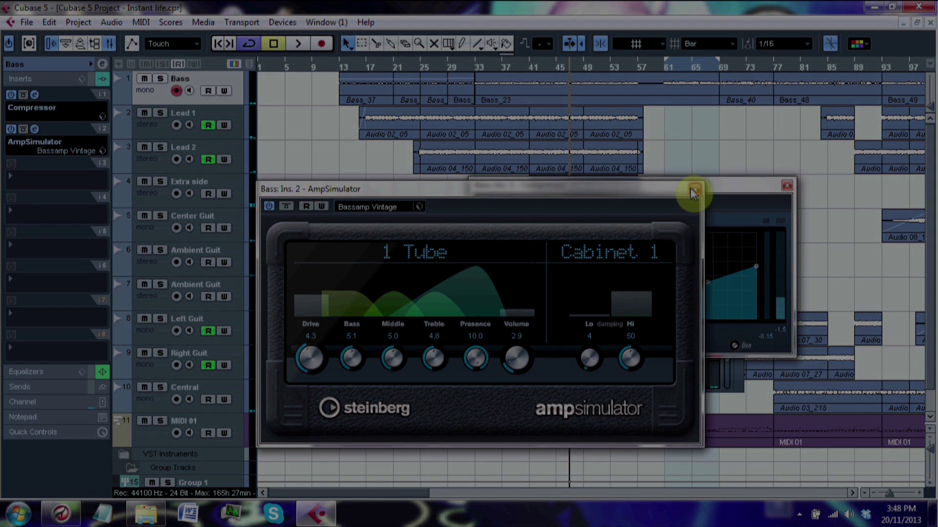
{"action": "left_click", "coordinate": [695, 189]}
{"action": "left_click", "coordinate": [785, 186]}
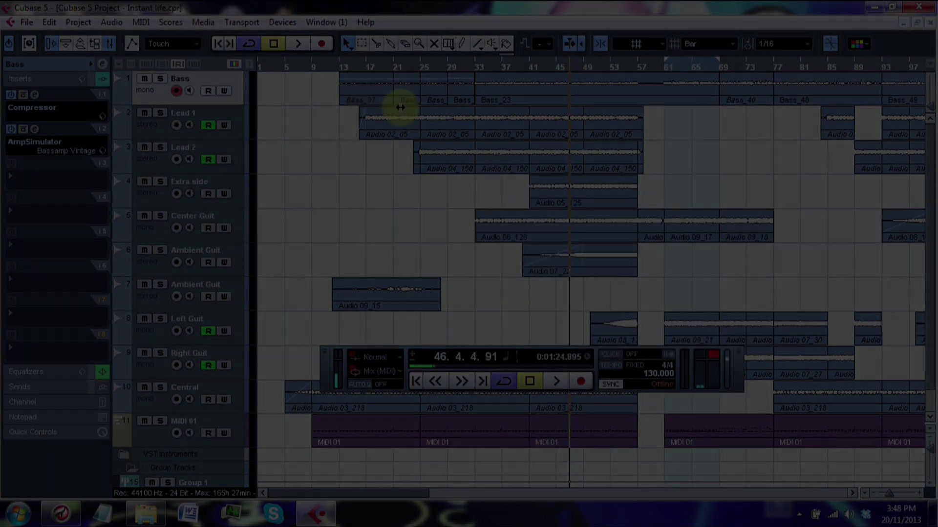